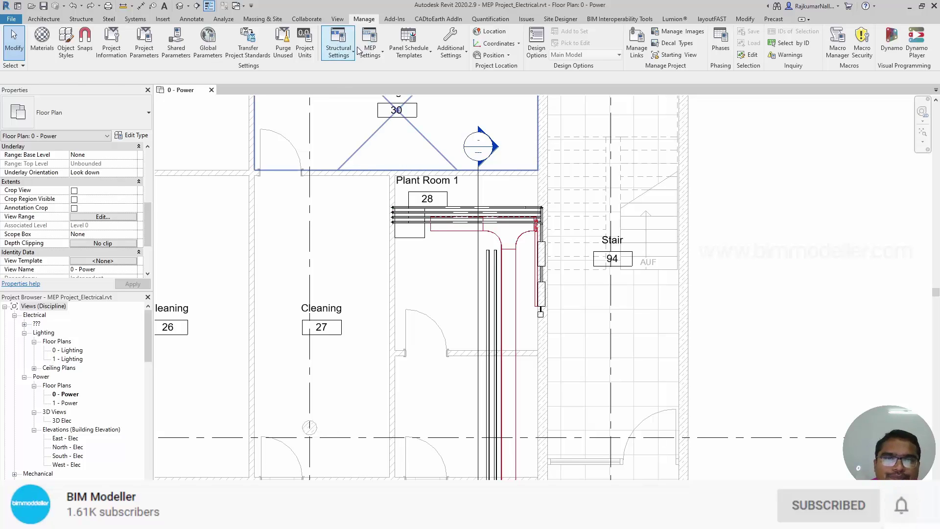
Open Electrical Settings on Voltage Definitions to review the existing 230–480 V voltages
click(374, 59)
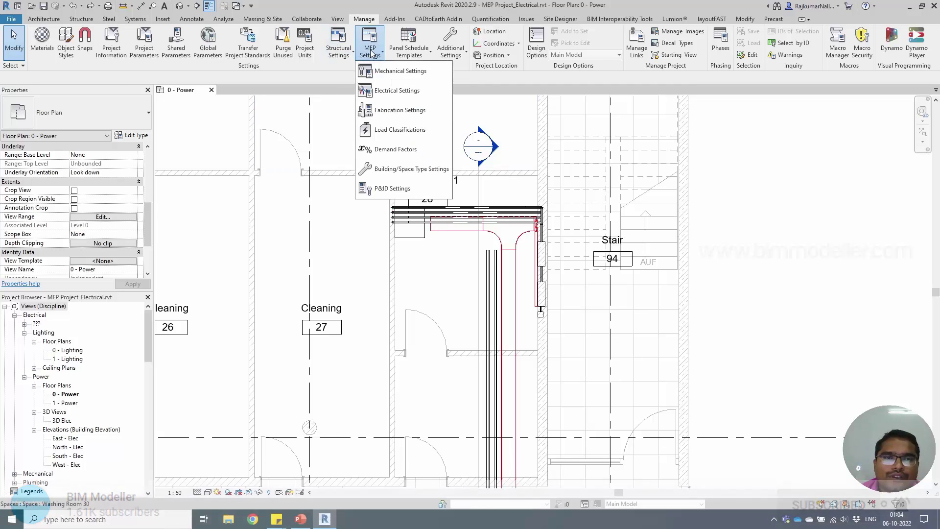
click(391, 90)
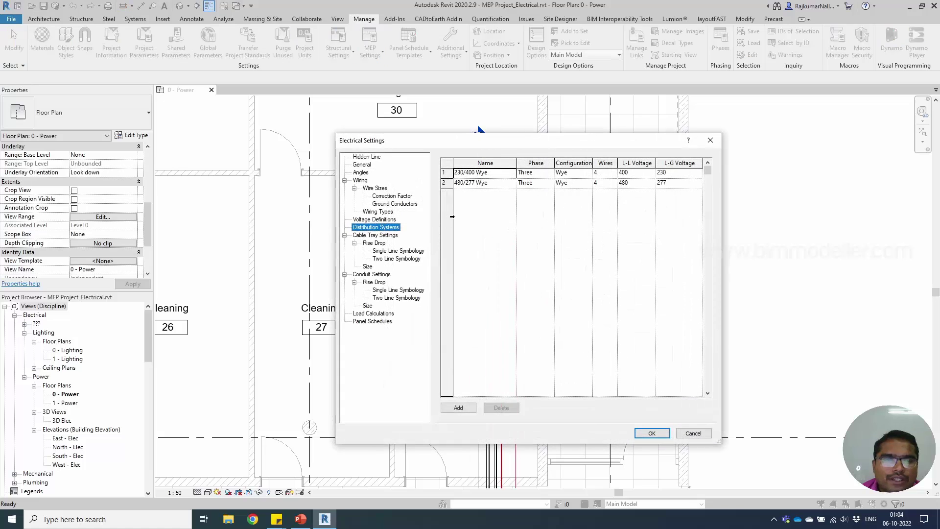
click(372, 219)
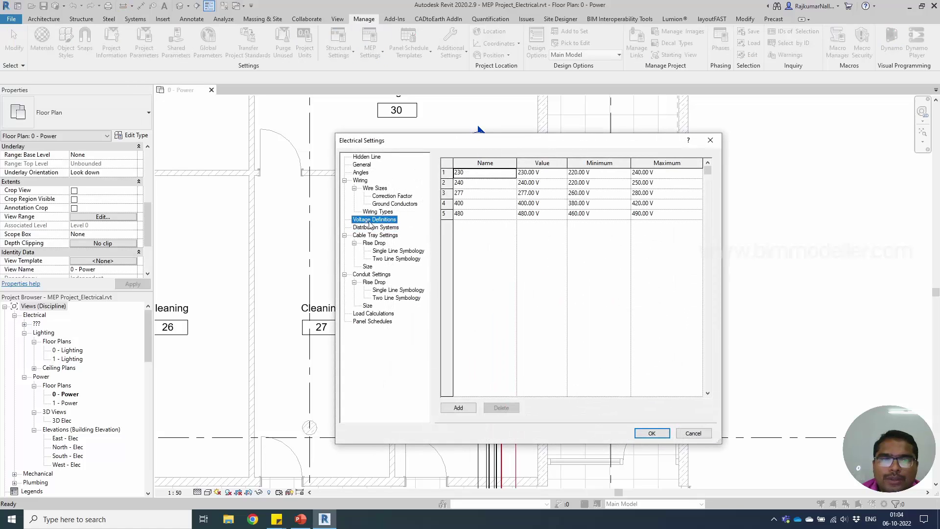
click(368, 227)
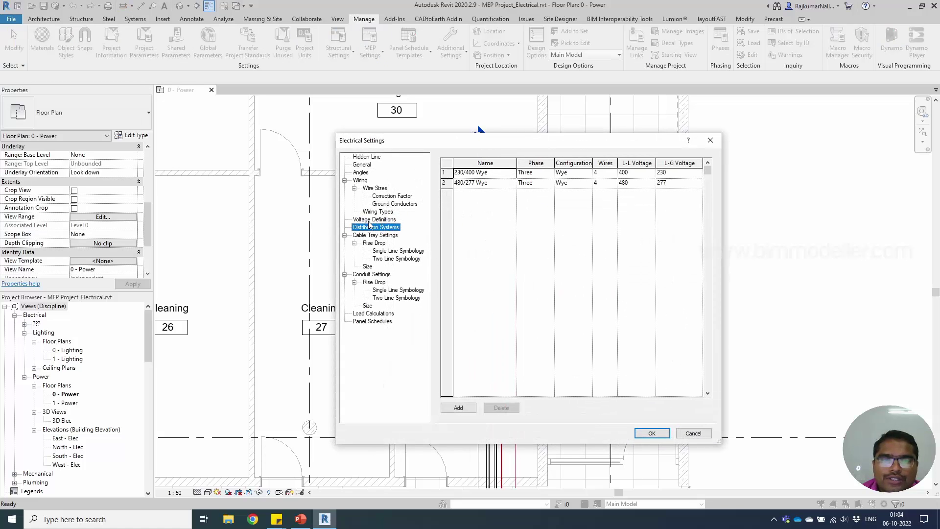
click(371, 221)
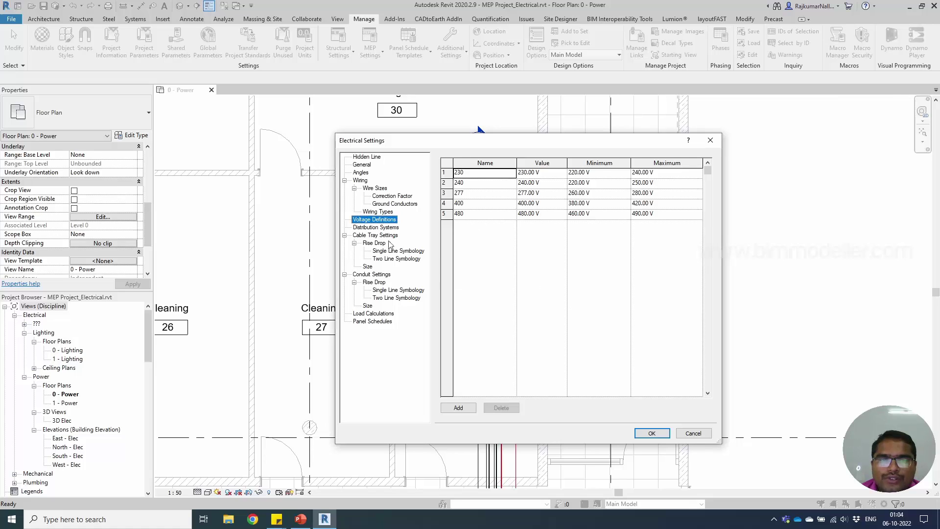
Add a 120 V voltage definition with a 110–130 V range
click(459, 407)
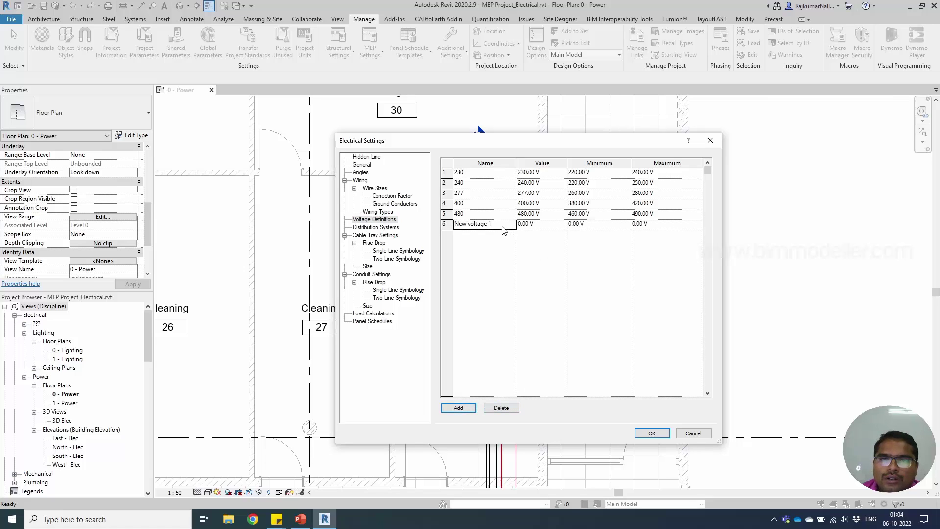
click(502, 226)
text(120)
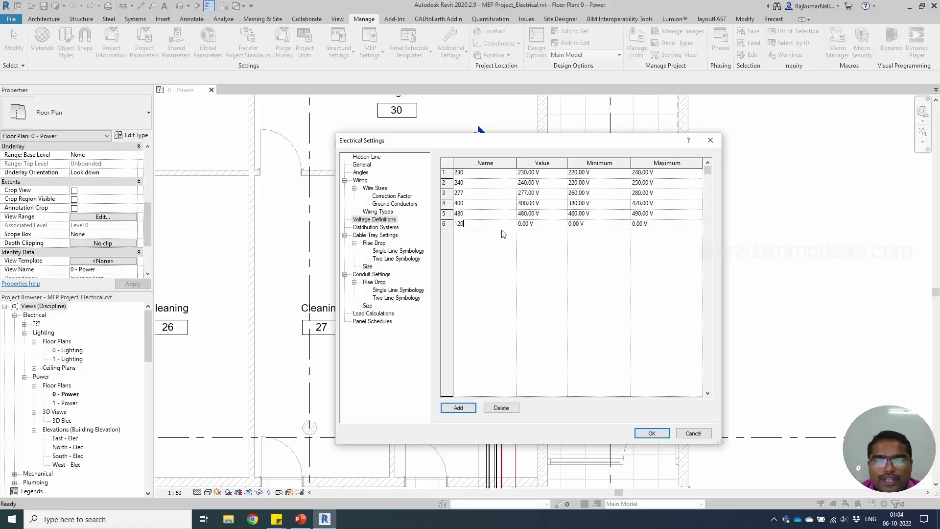
key(Tab)
text(1)
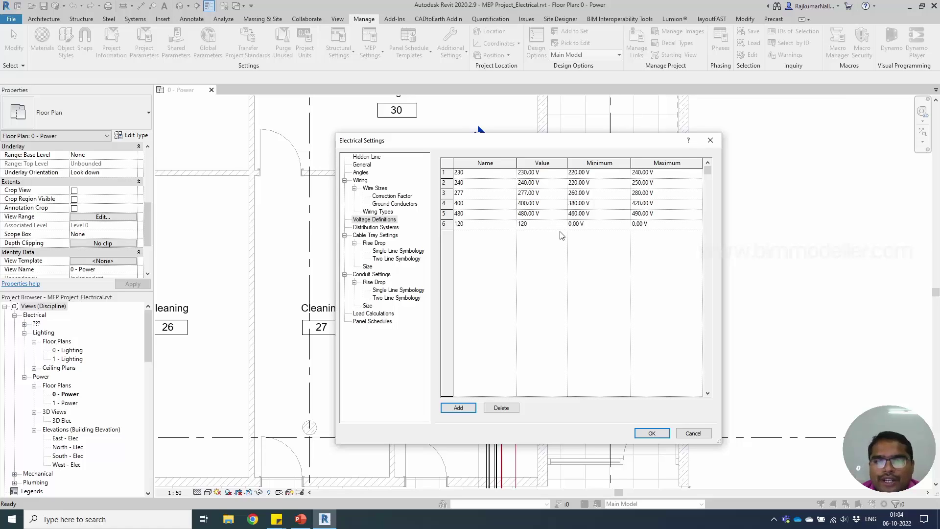
text(20)
key(Tab)
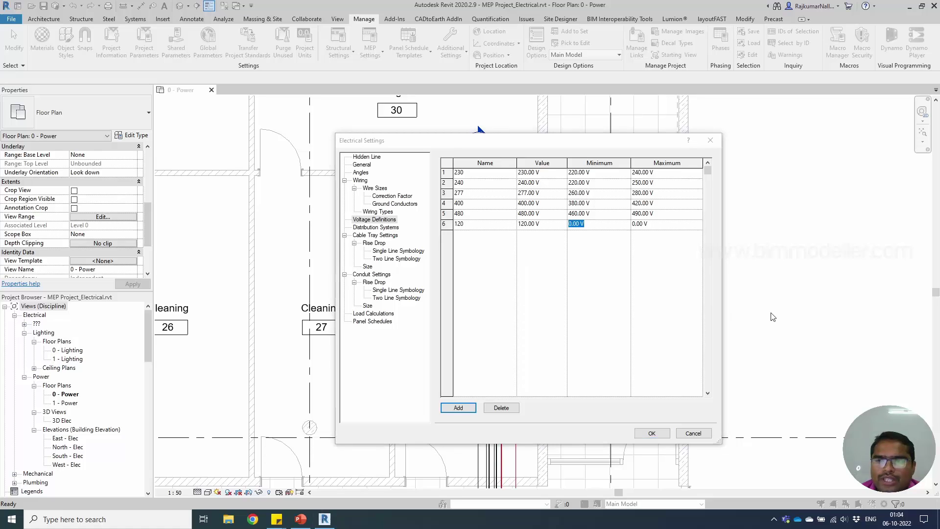
click(605, 228)
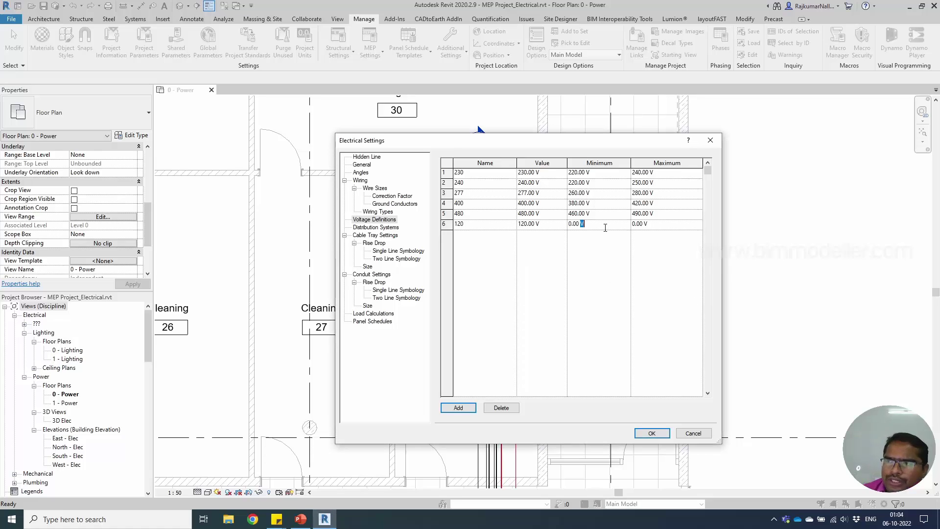
key(BackSpace)
key(BackSpace)
key(BackSpace)
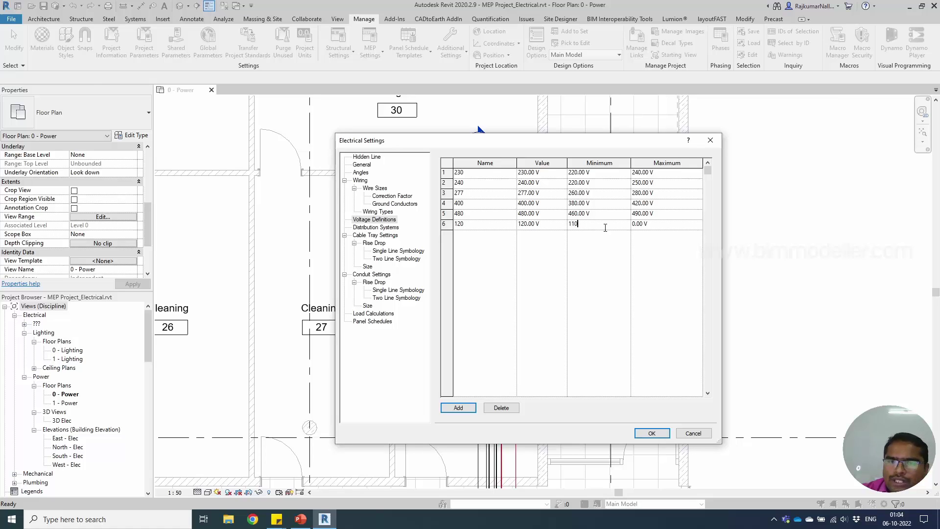
key(Tab)
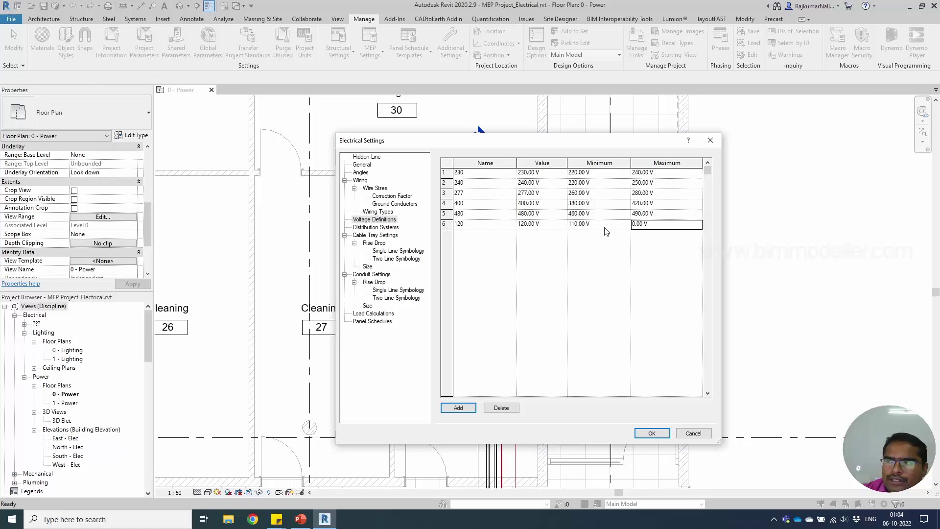
click(646, 214)
click(660, 223)
text(130)
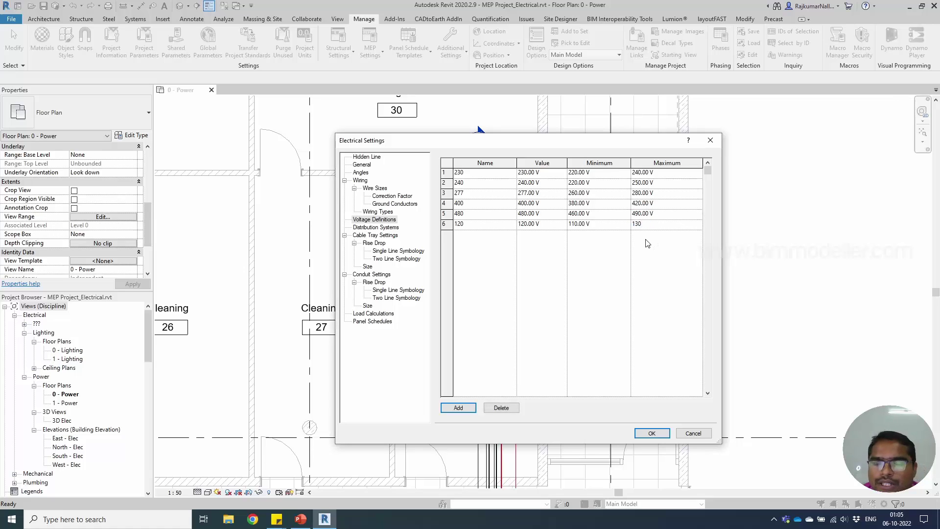
Add a 208 V voltage definition with a 200–220 V range
click(464, 408)
click(500, 232)
text(208)
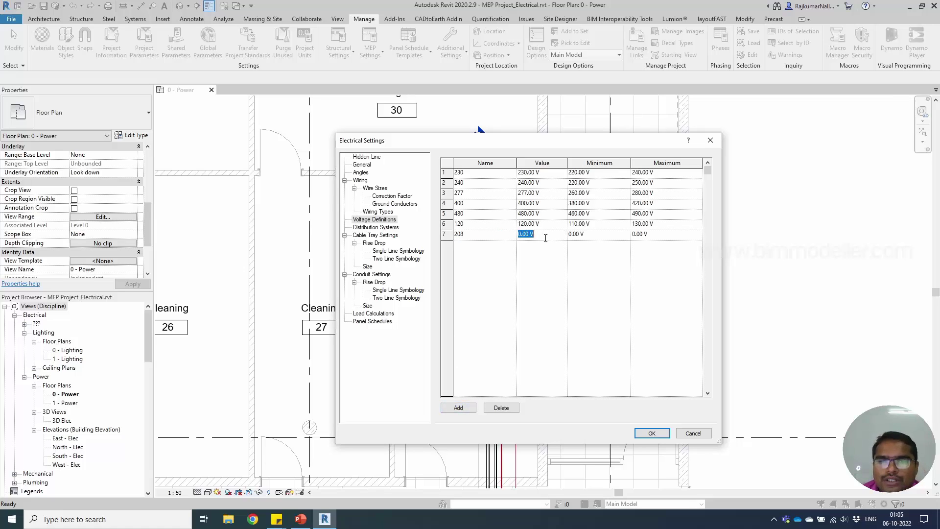
click(545, 235)
text(208)
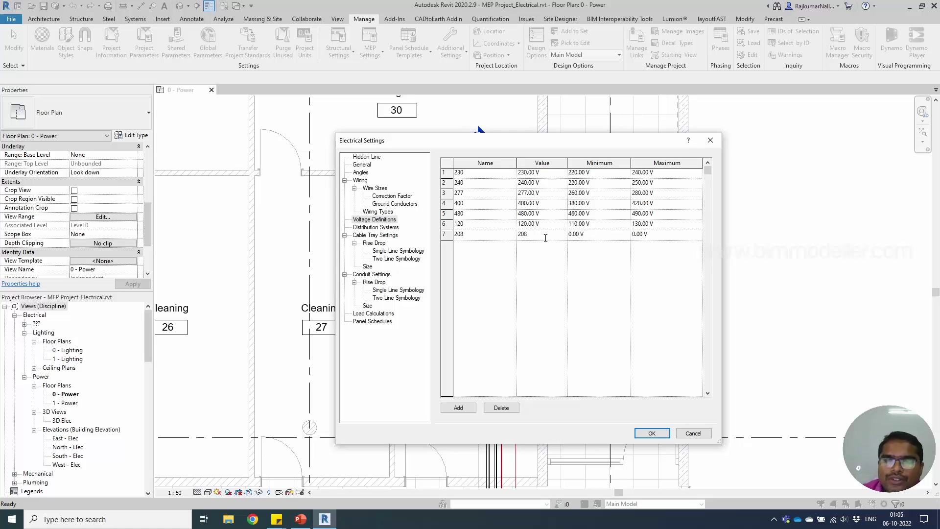
click(601, 238)
text(200)
key(Tab)
text(2)
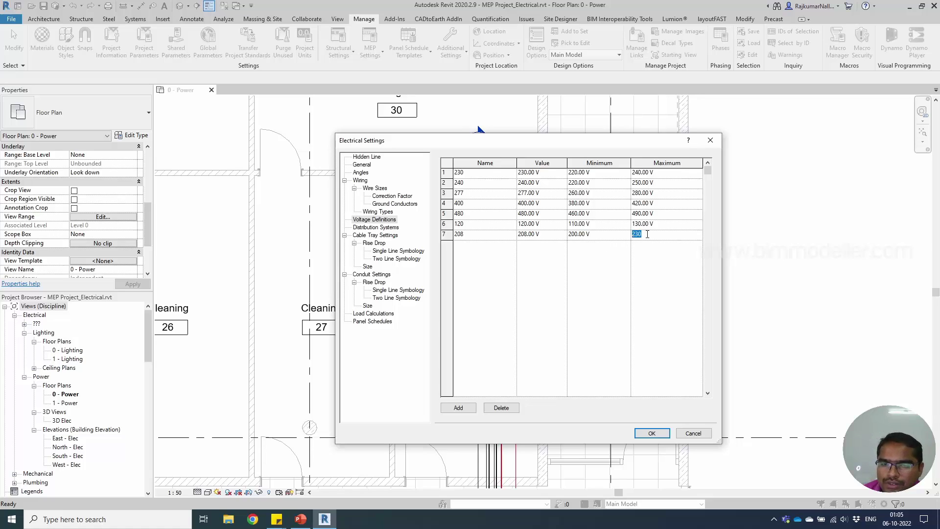
text(2)
key(Return)
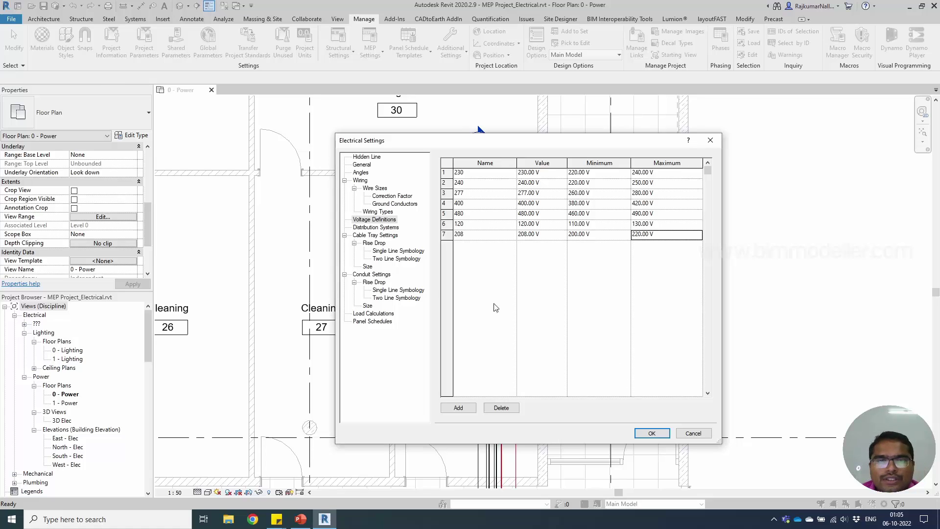
Add a distribution system named 120/208 Wye: three phase, Wye configuration, 4 wires
click(394, 228)
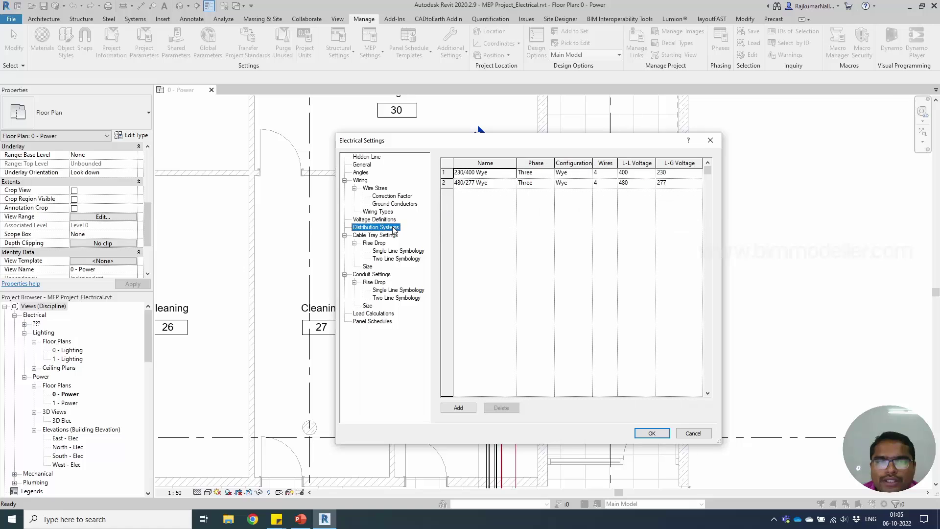
click(458, 407)
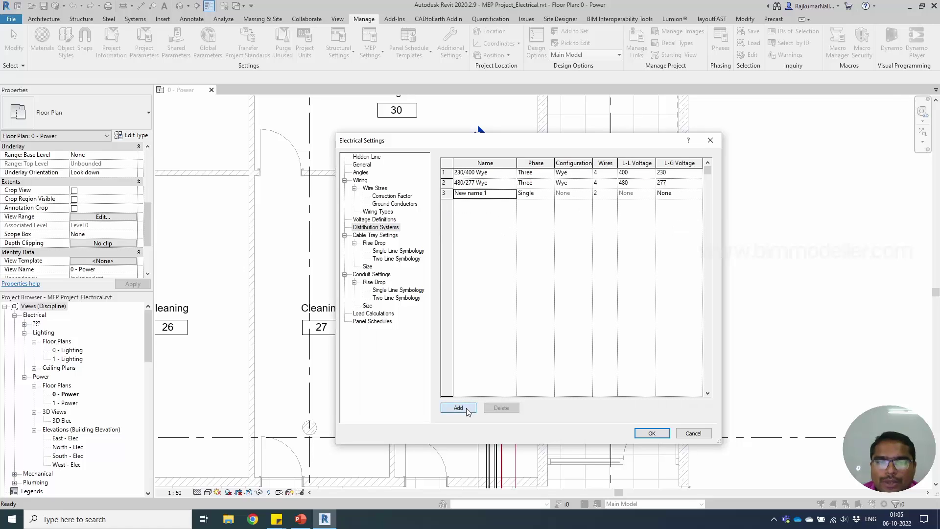
click(494, 193)
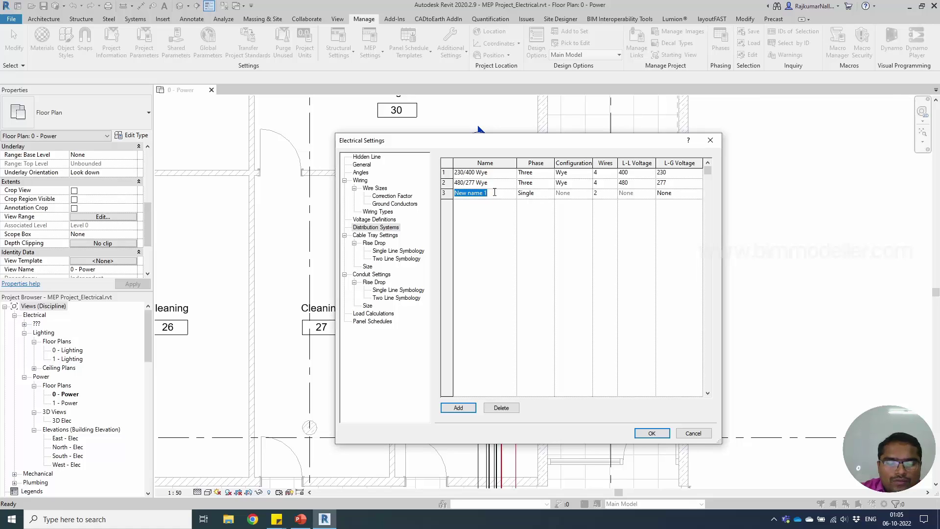
text(2)
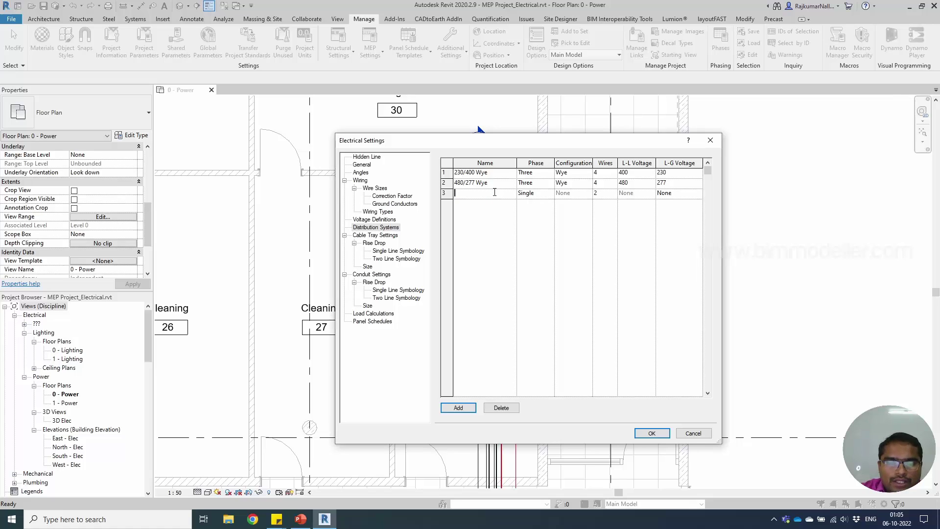
text(120/2)
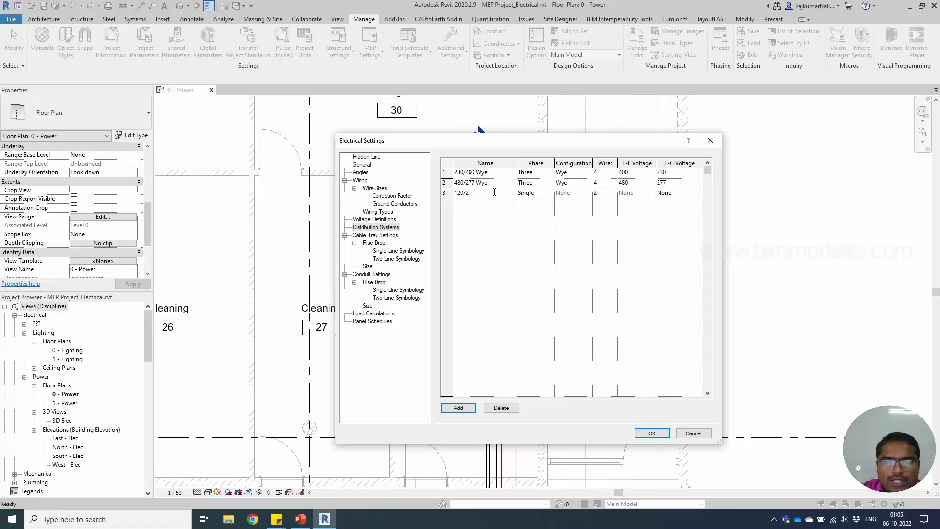
text(08 Wye)
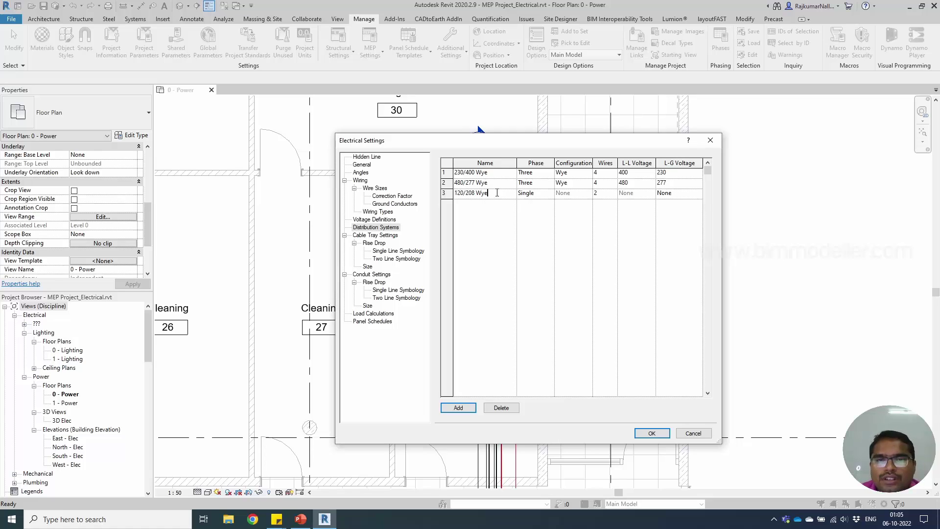
click(534, 193)
click(549, 193)
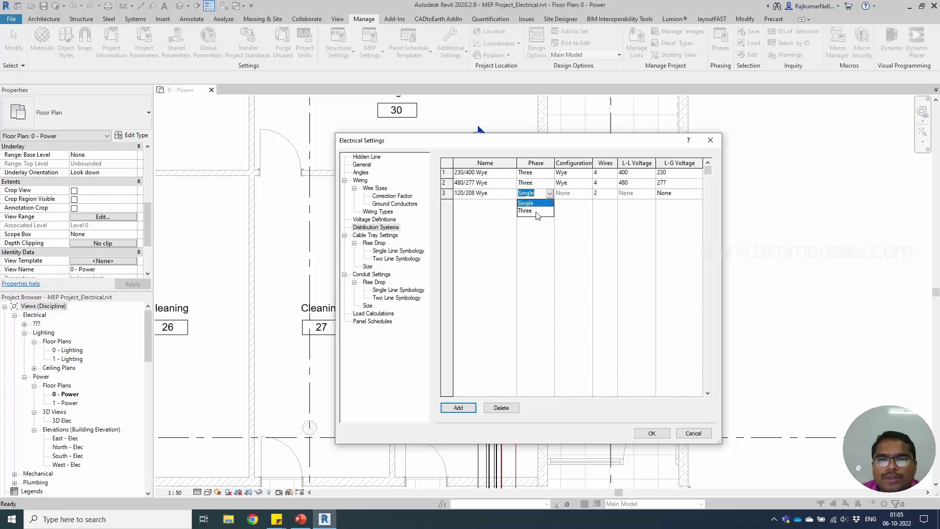
click(537, 210)
click(590, 193)
click(587, 194)
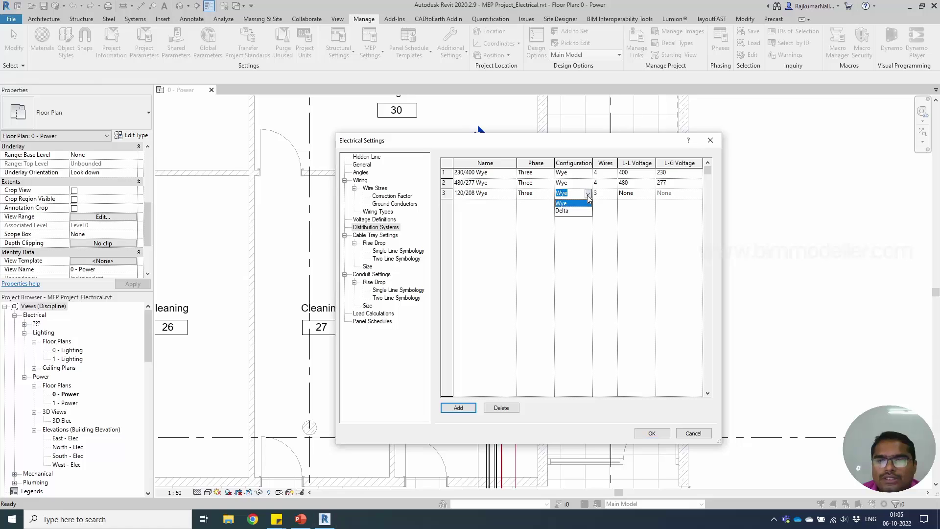
click(602, 192)
click(612, 193)
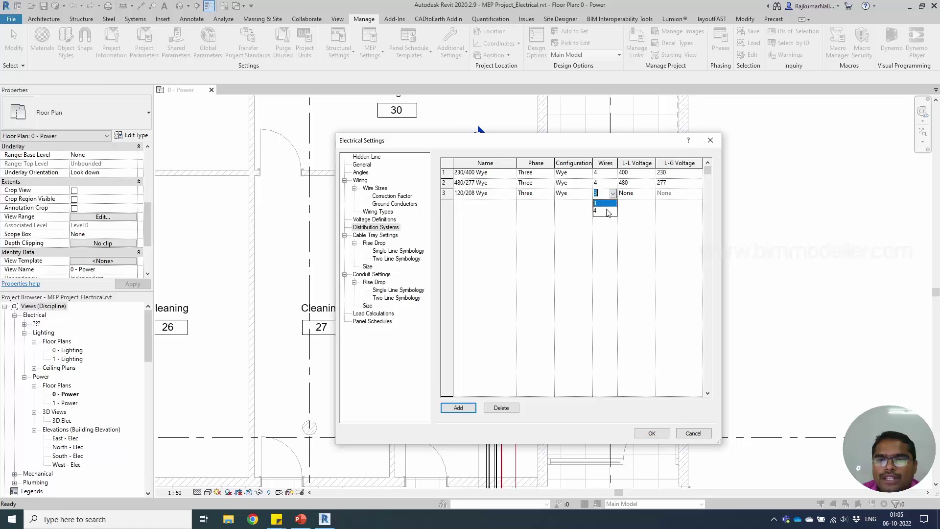
click(608, 212)
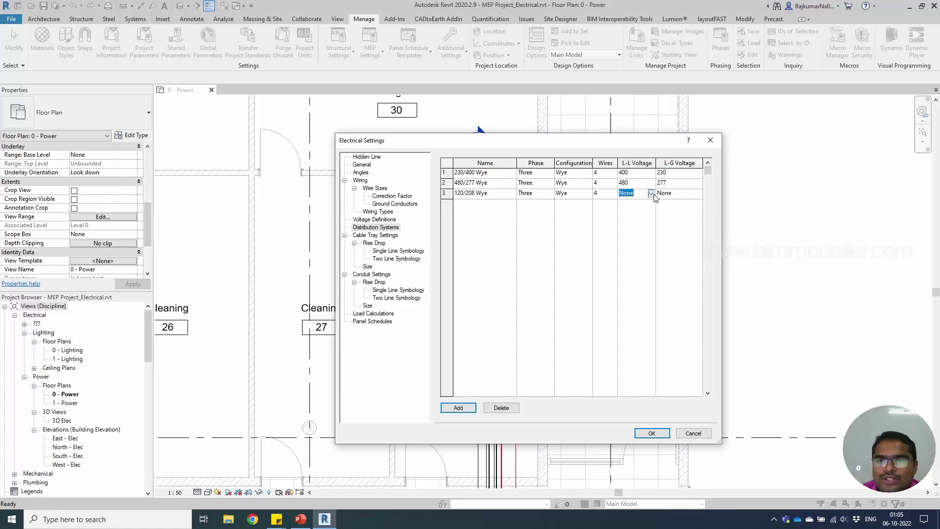
Set the 120/208 Wye system to 208 V line-to-line and 120 V line-to-ground
click(651, 193)
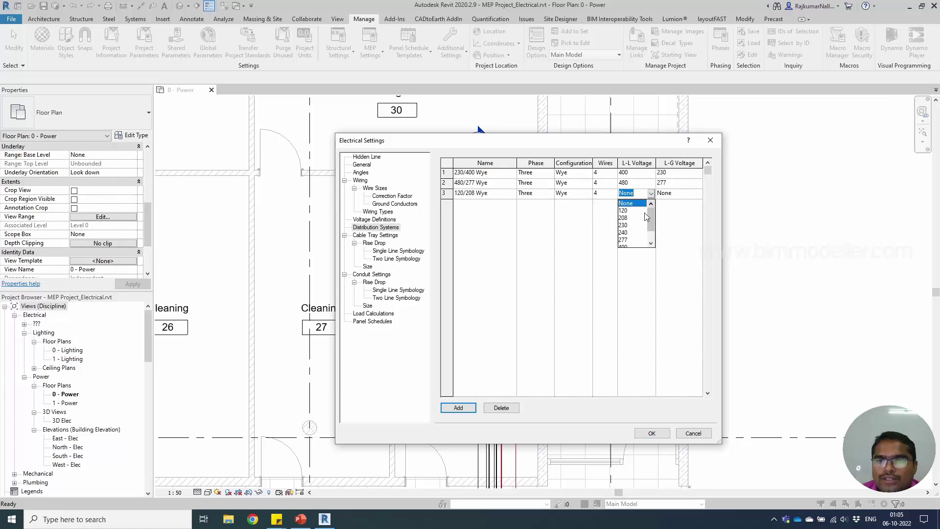
click(636, 210)
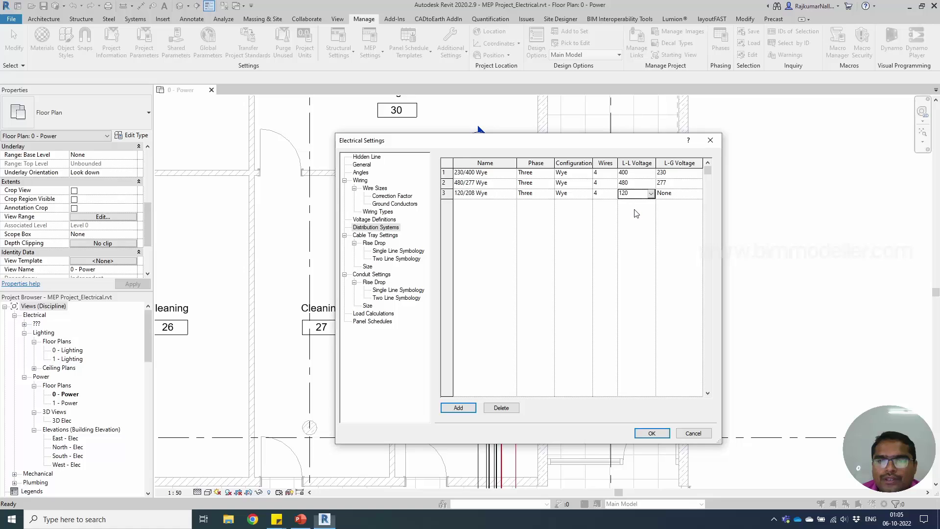
click(698, 198)
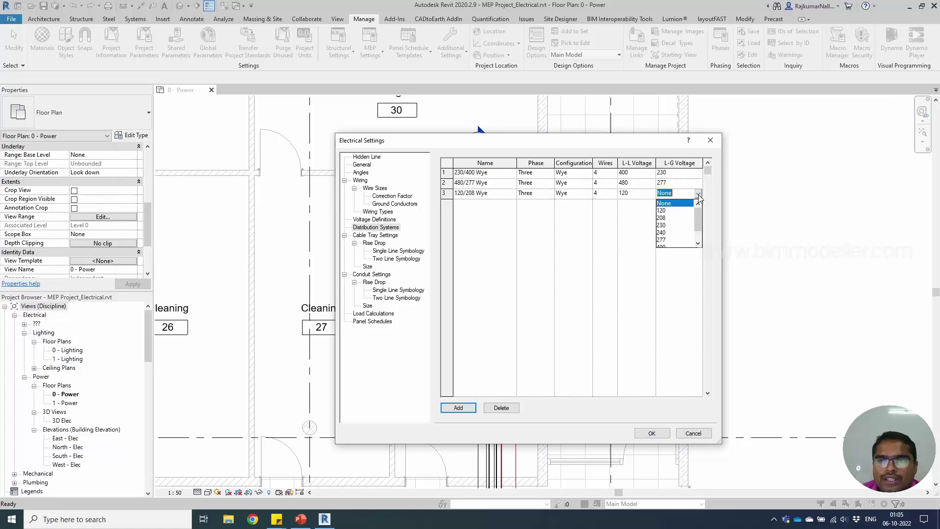
click(651, 194)
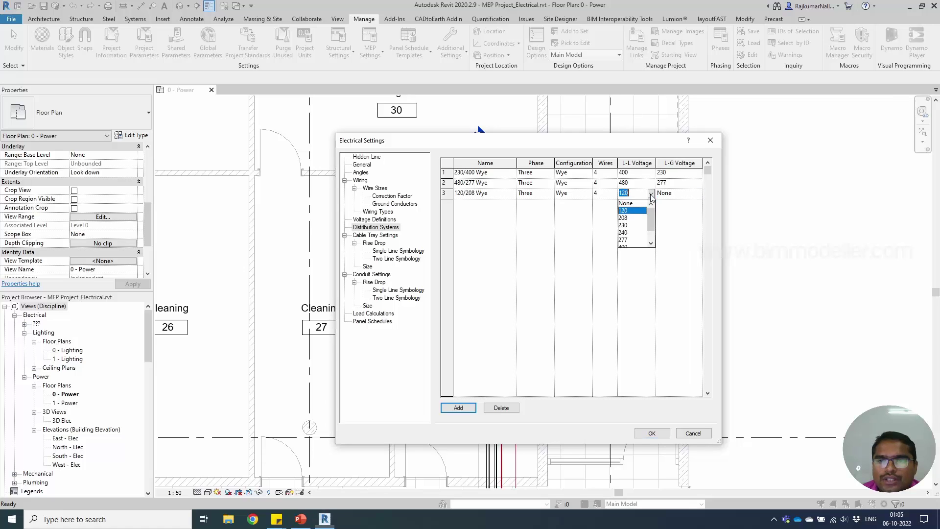
click(634, 219)
click(695, 194)
click(695, 194)
click(698, 194)
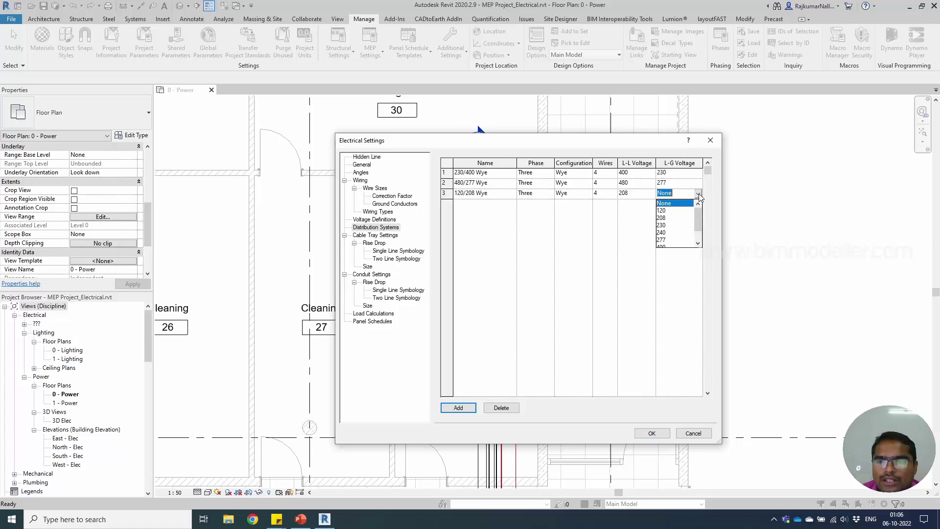
click(678, 213)
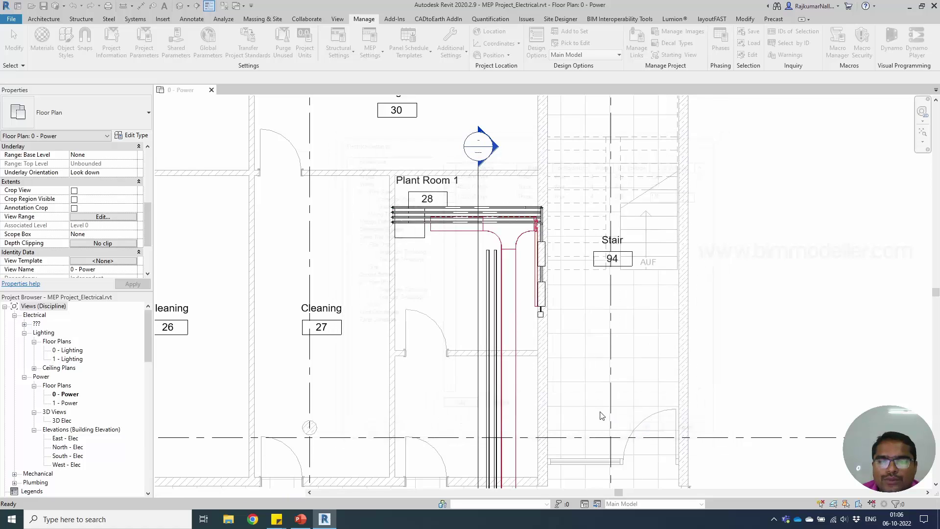
Save the electrical settings and confirm the 400 V panelboard stays on 230/400 Wye
click(641, 433)
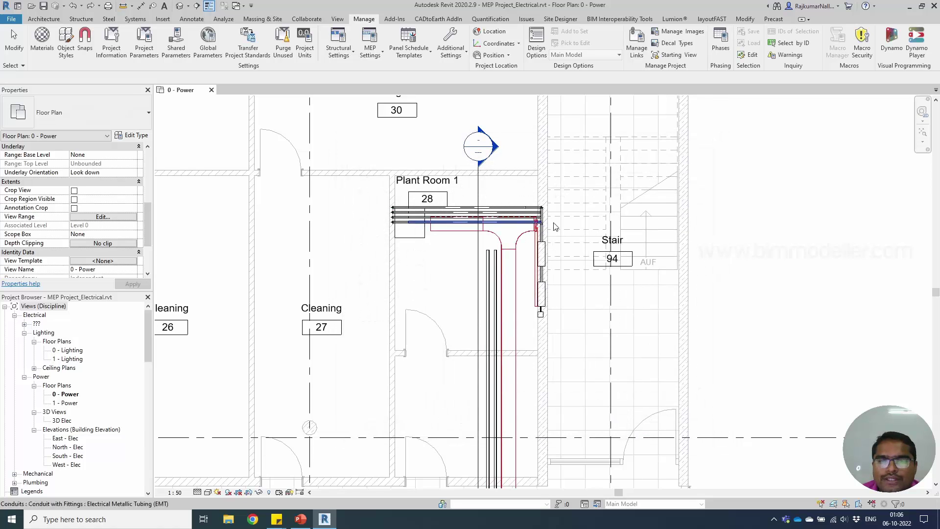
click(542, 259)
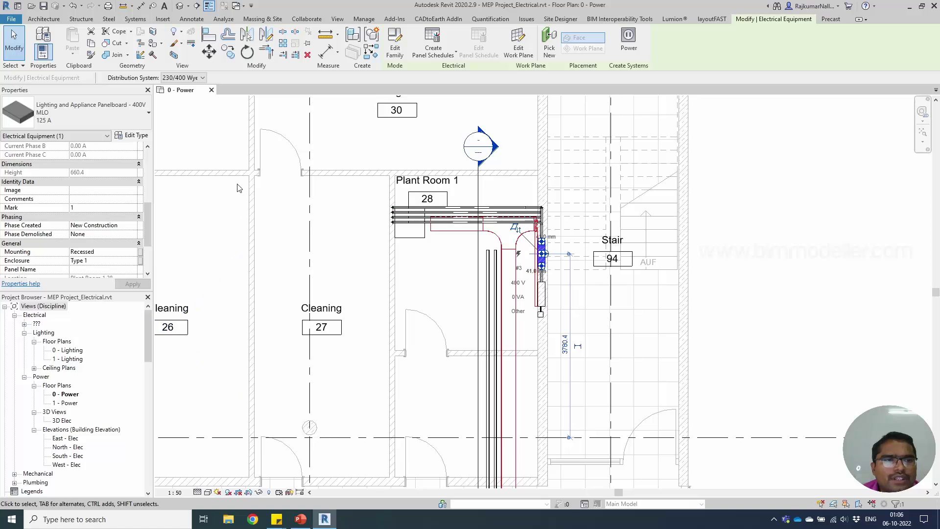
scroll(547, 287, up, 3)
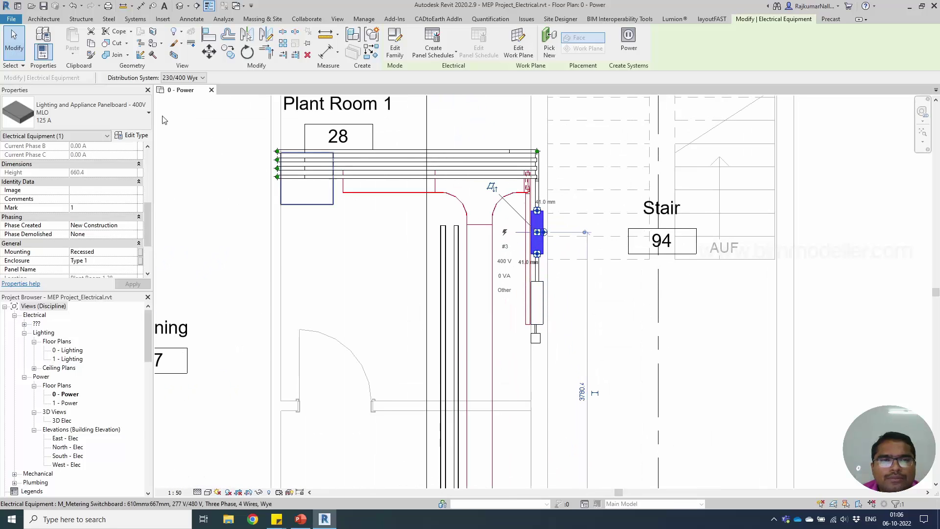
click(172, 78)
click(172, 86)
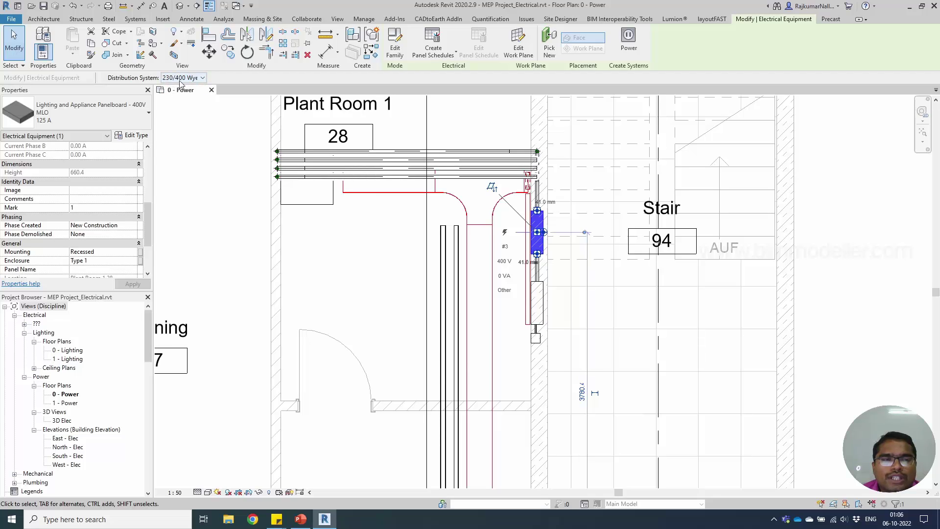
click(180, 79)
click(180, 83)
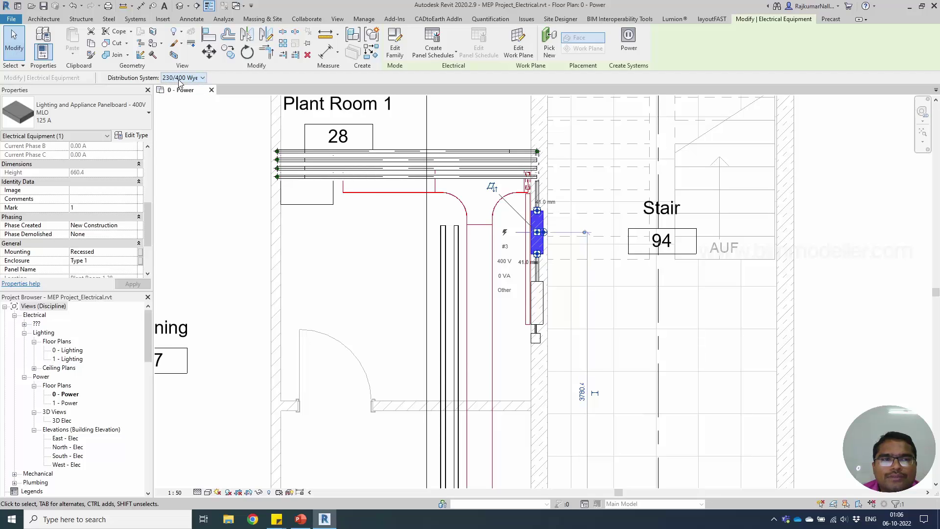
Check the single-phase panel's distribution system options and type properties, leaving them unchanged
click(538, 311)
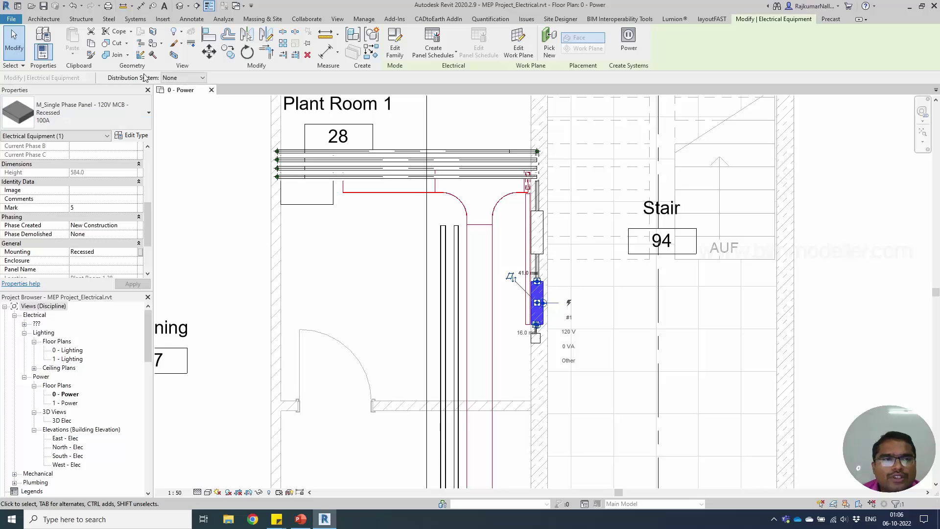
click(178, 79)
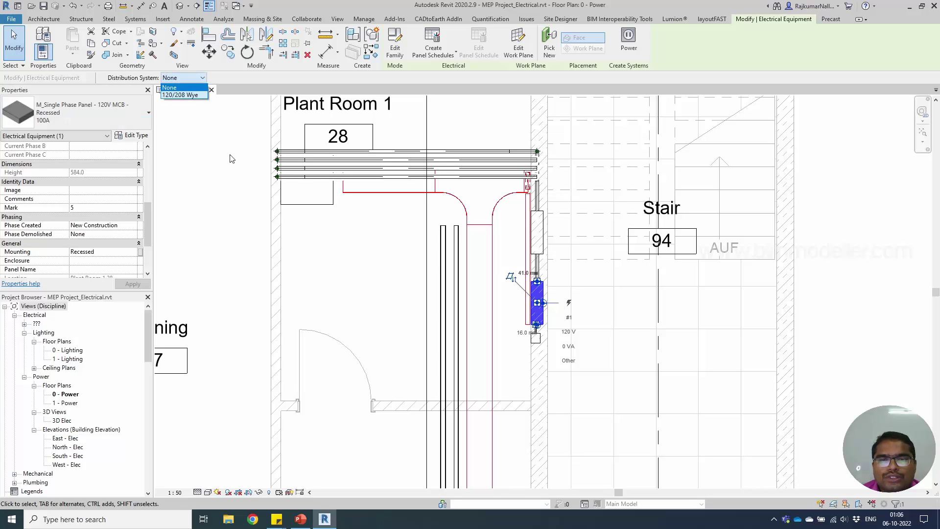
click(186, 88)
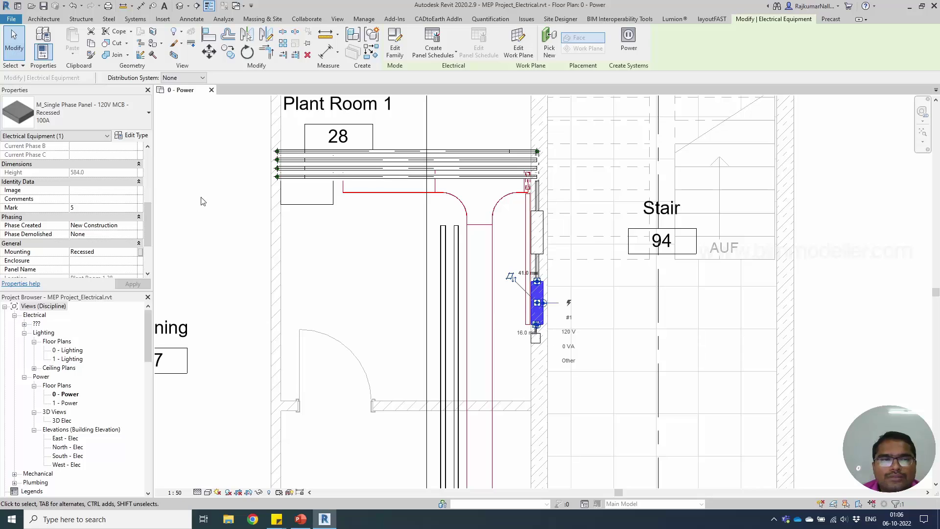
click(136, 135)
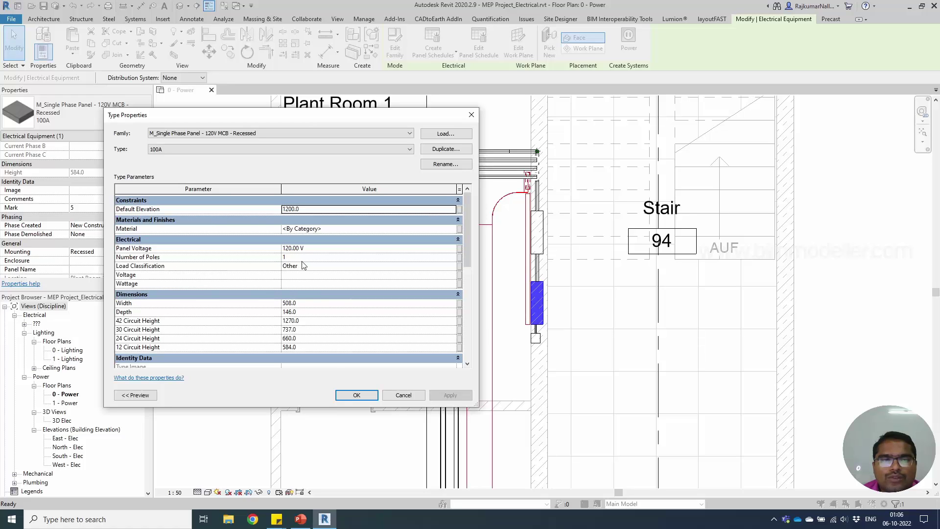
click(399, 395)
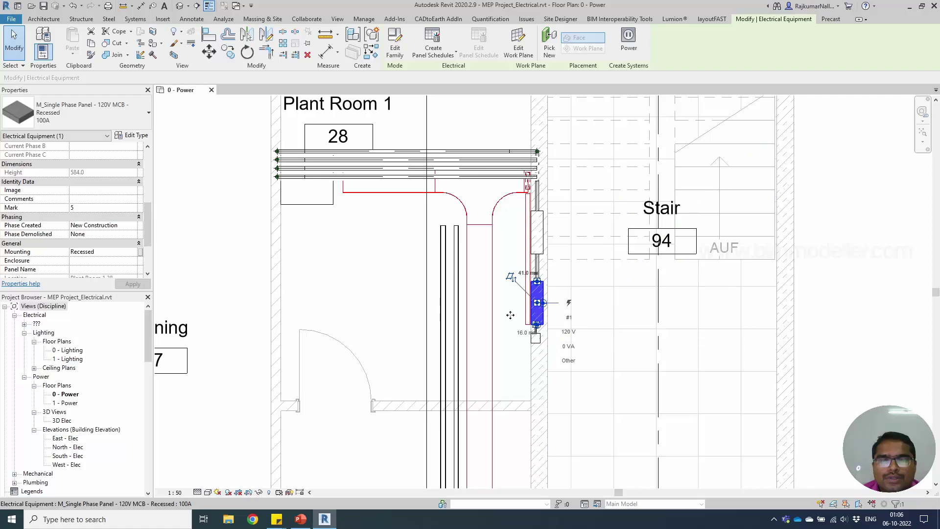
In Electrical Settings, add a new distribution system named 230 Single
key(Escape)
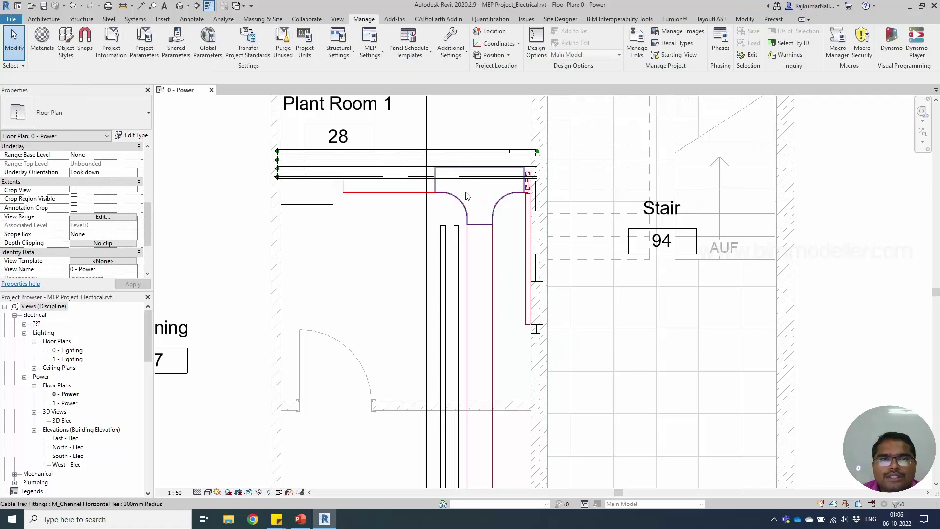
click(368, 58)
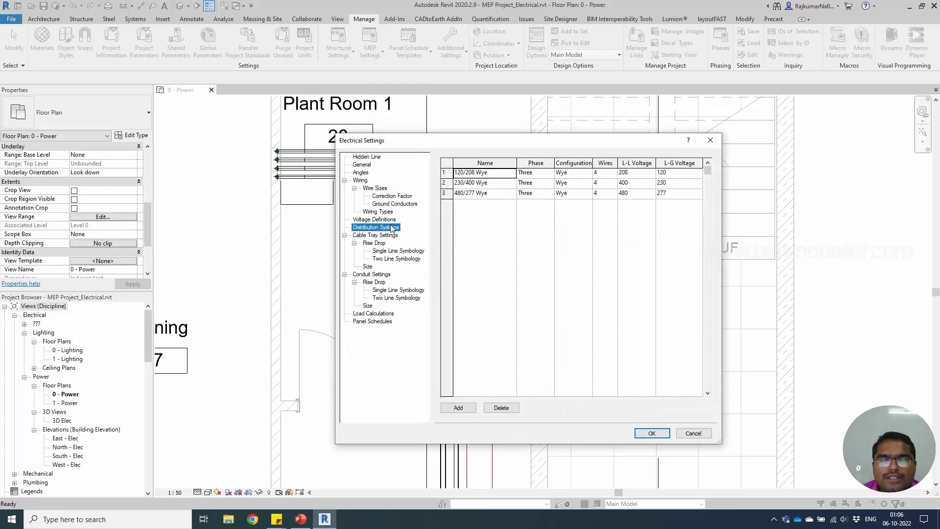
click(458, 407)
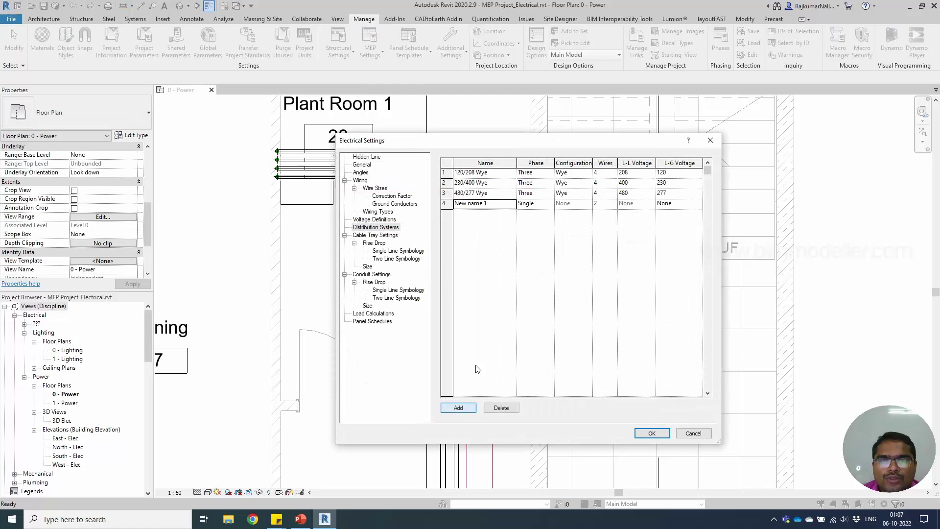
click(499, 203)
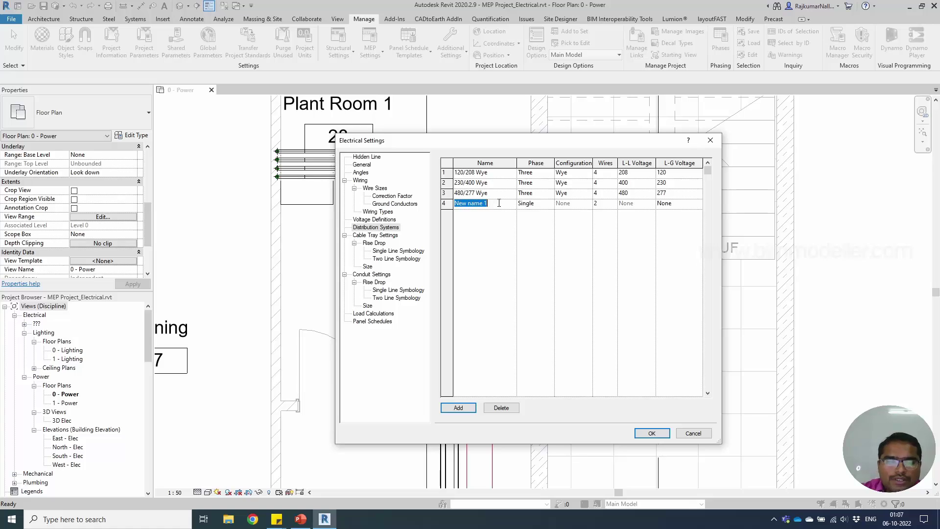
text(120)
key(BackSpace)
key(BackSpace)
key(BackSpace)
text(230 S)
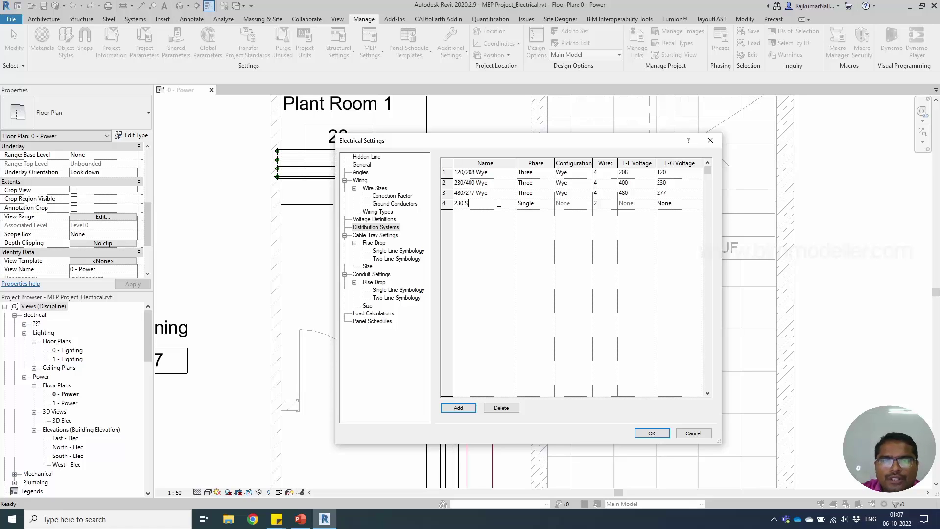
text(ingle)
key(Tab)
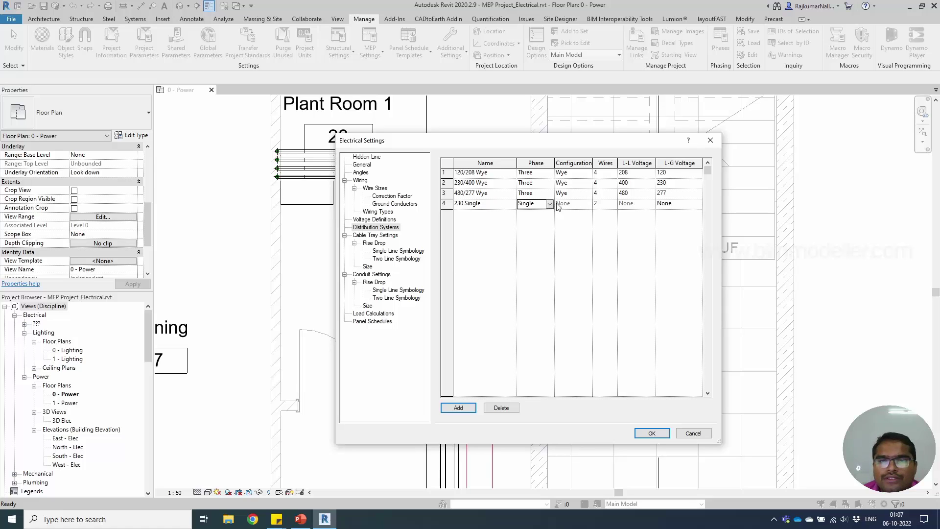
Give 230 Single 2 wires and 230 V line-to-ground, then save the settings
click(613, 205)
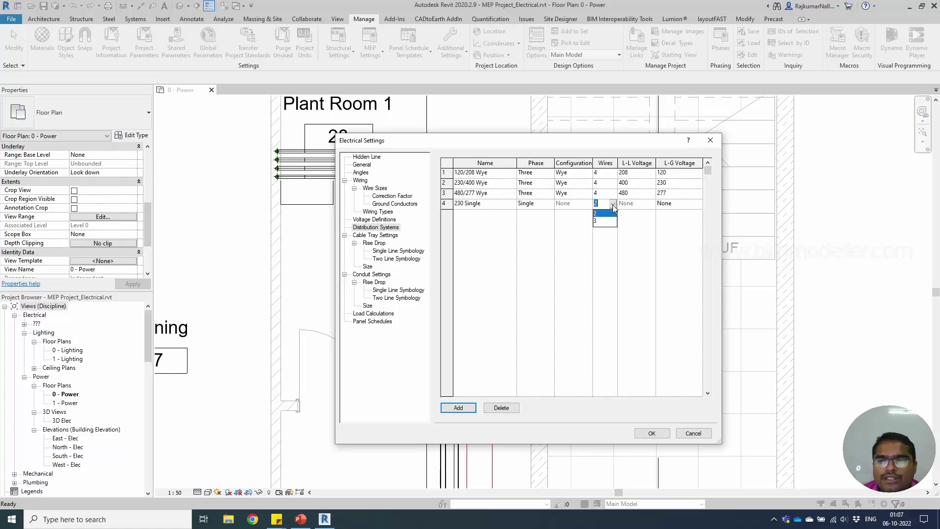
click(700, 205)
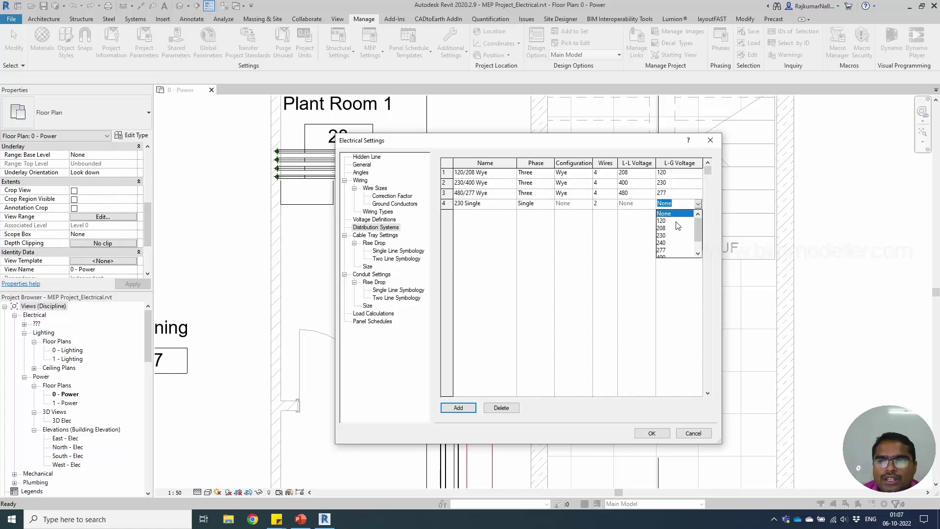
click(672, 235)
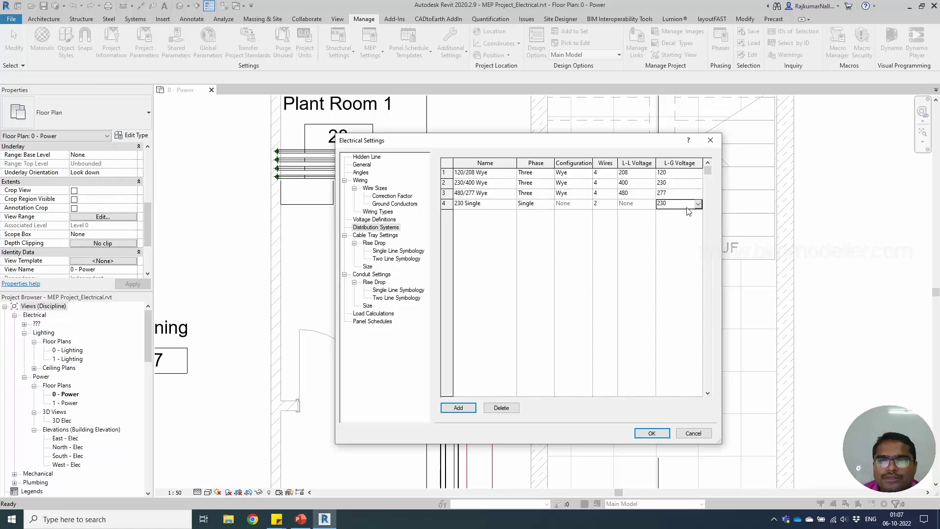
click(650, 434)
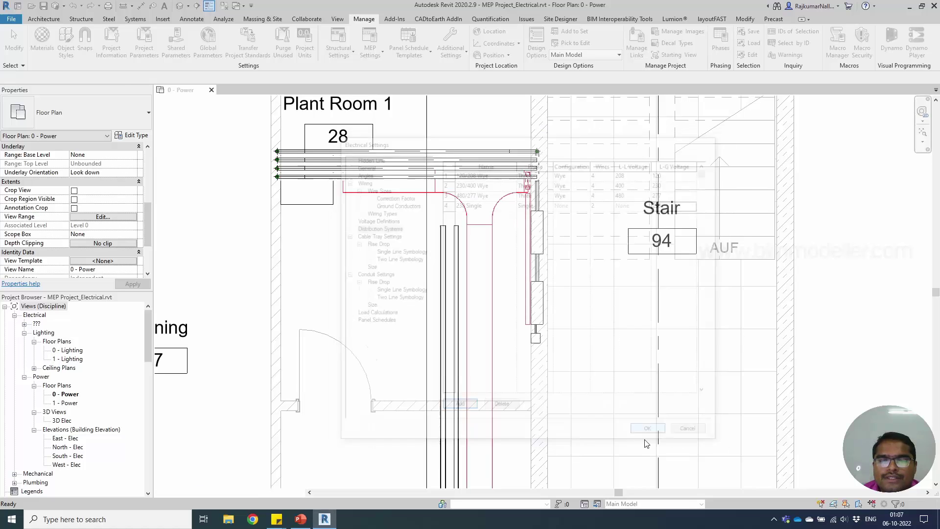
Set the single-phase panel's type Panel Voltage to 230 V
click(541, 317)
click(182, 78)
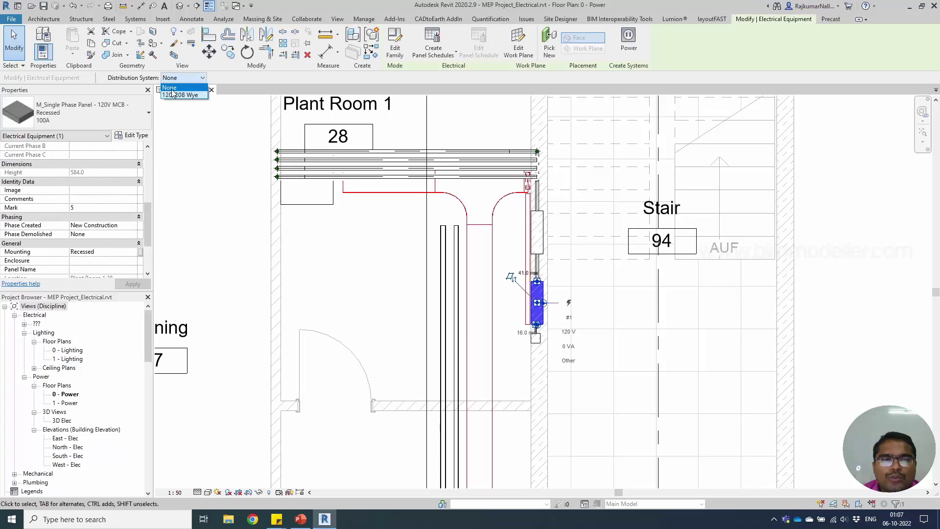
click(186, 86)
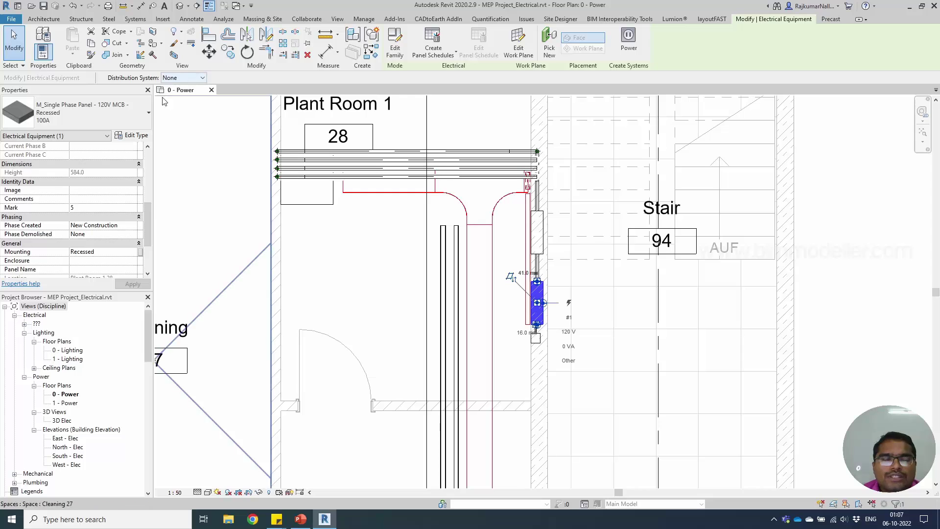
click(133, 136)
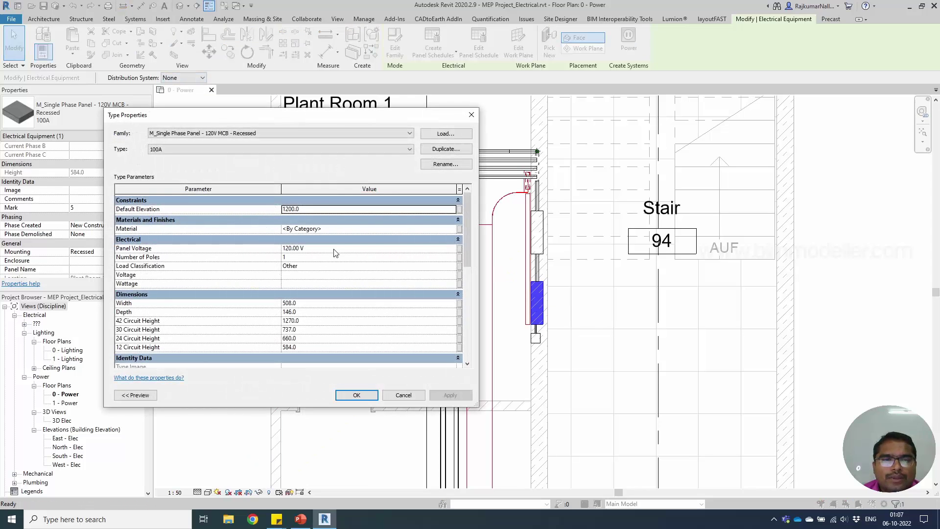
click(323, 249)
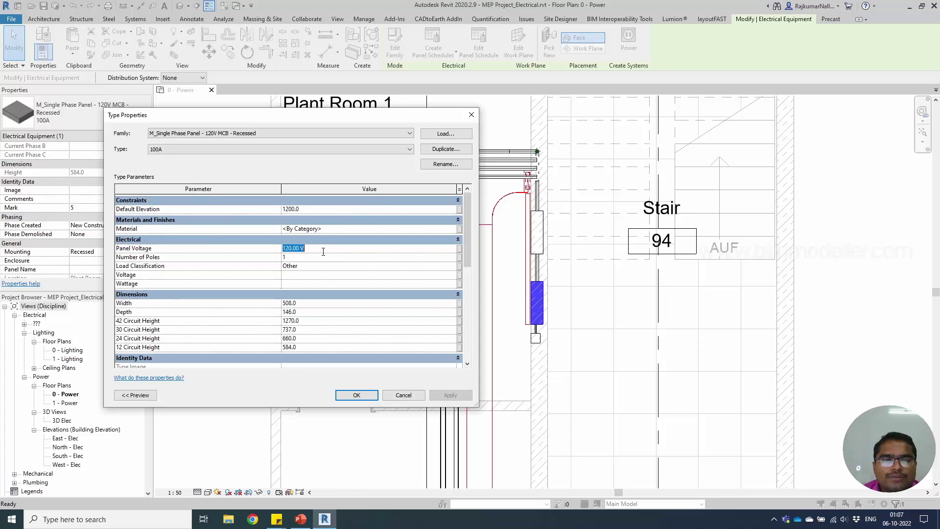
text(230)
key(Return)
click(356, 394)
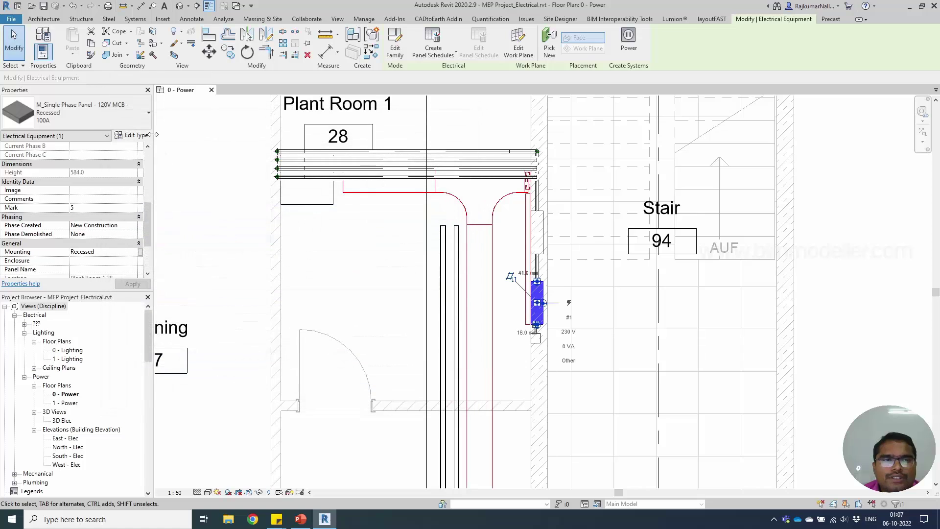
Assign the 230 Single distribution system to the single-phase panel
click(176, 79)
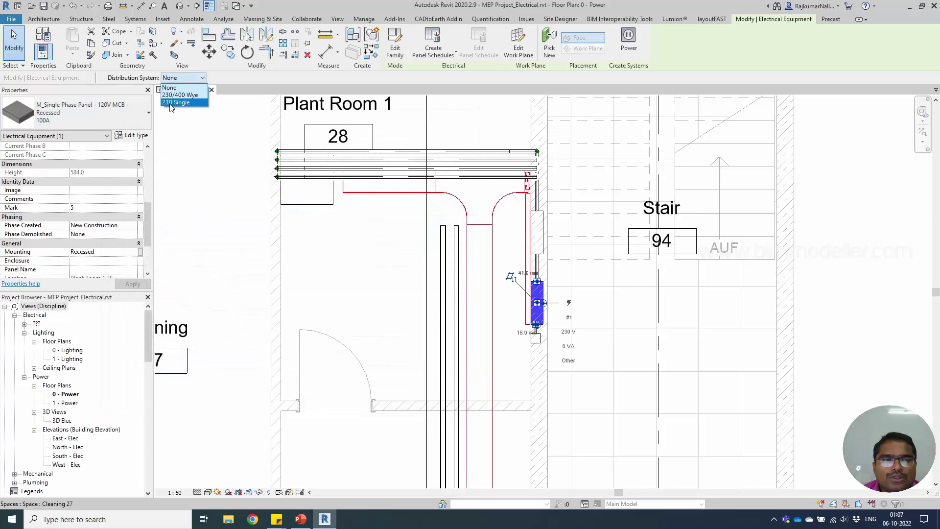
click(167, 103)
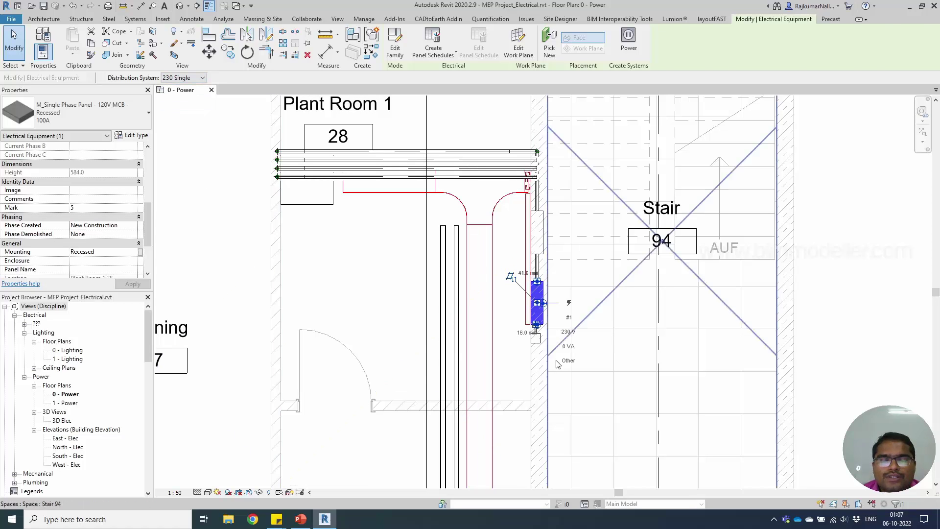
click(513, 345)
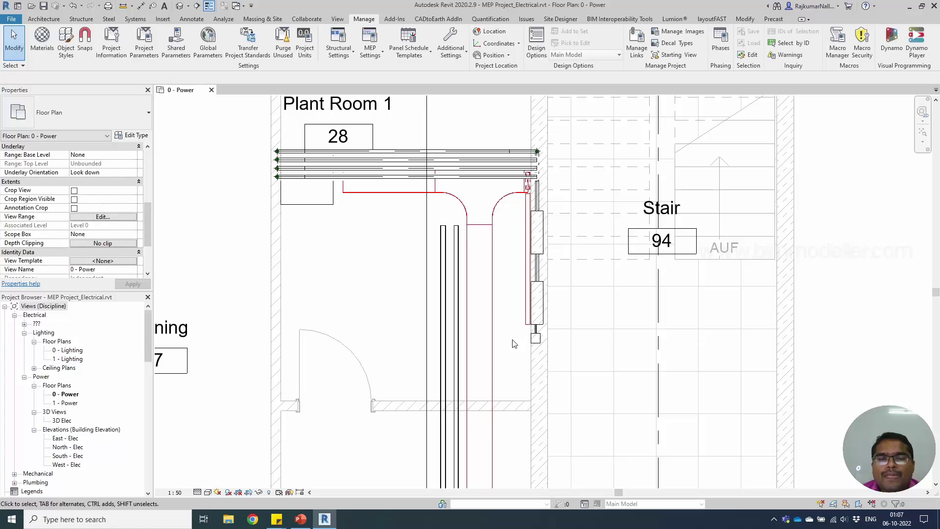